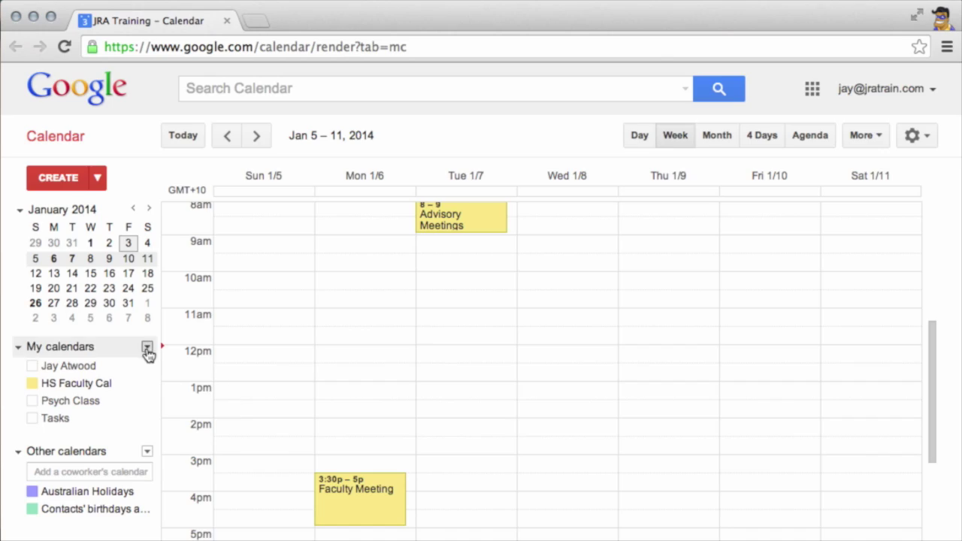
Create a calendar named 'Google Certified Teachers' shared with the whole JRA Training organization
left_click(146, 348)
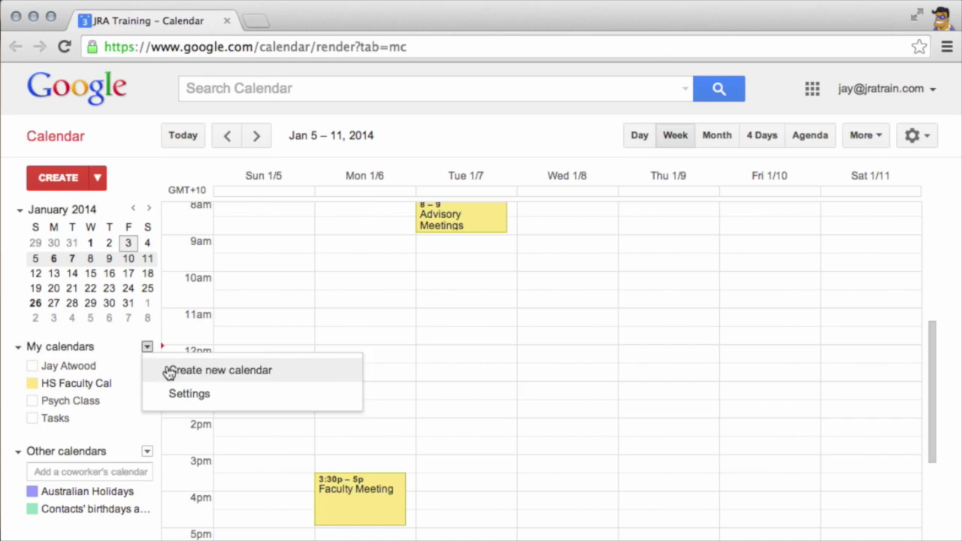
left_click(169, 369)
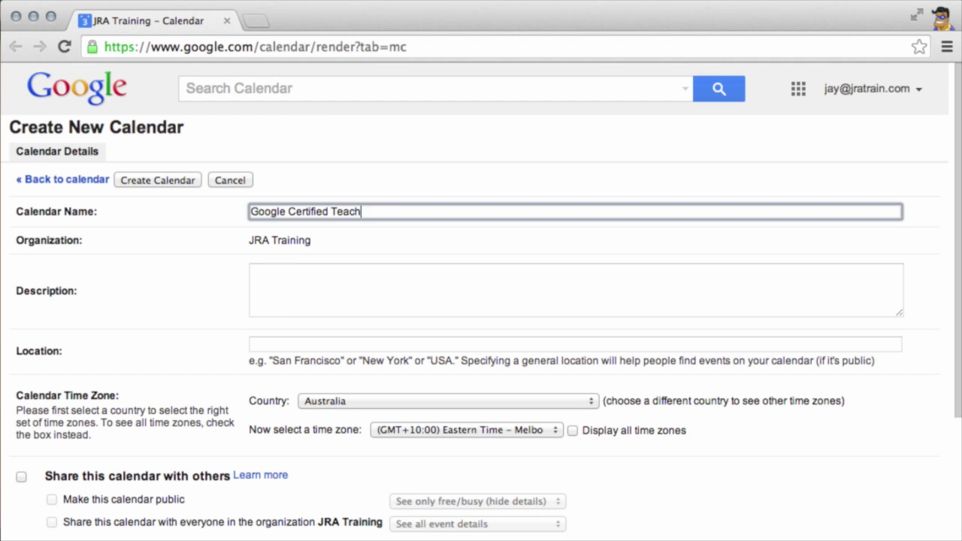
scroll(195, 392, "down", 3)
left_click(21, 388)
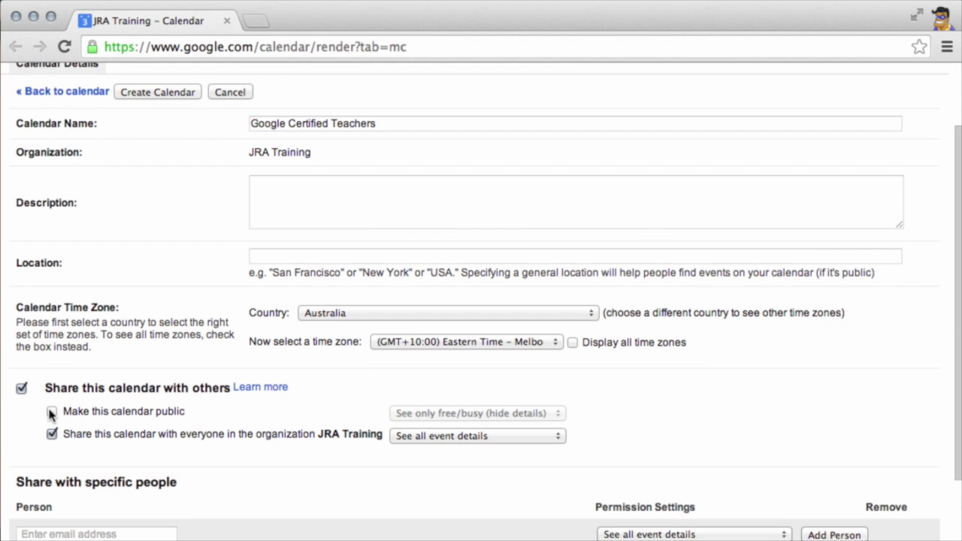
scroll(267, 431, "up", 3)
left_click(161, 180)
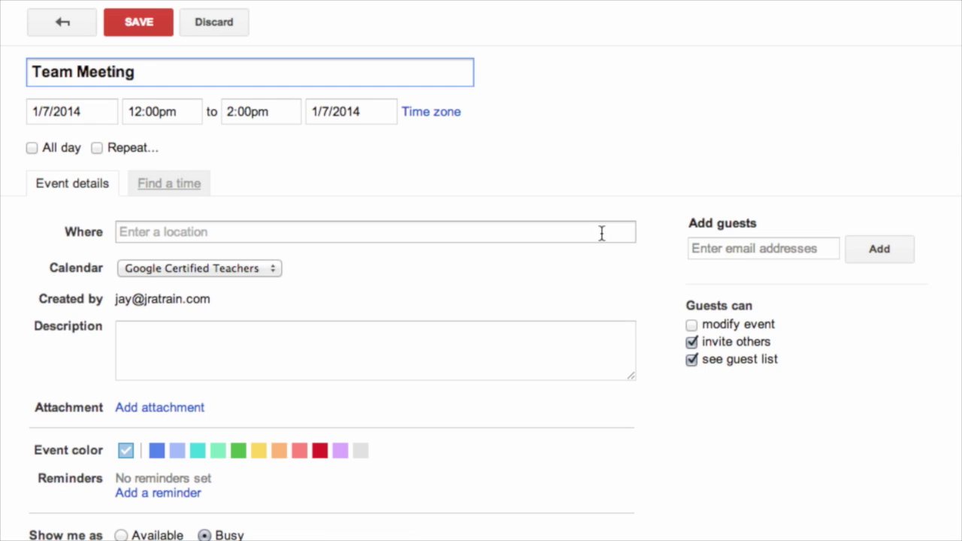
Add guests to the Team Meeting invite, picking each from the name suggestions
left_click(750, 249)
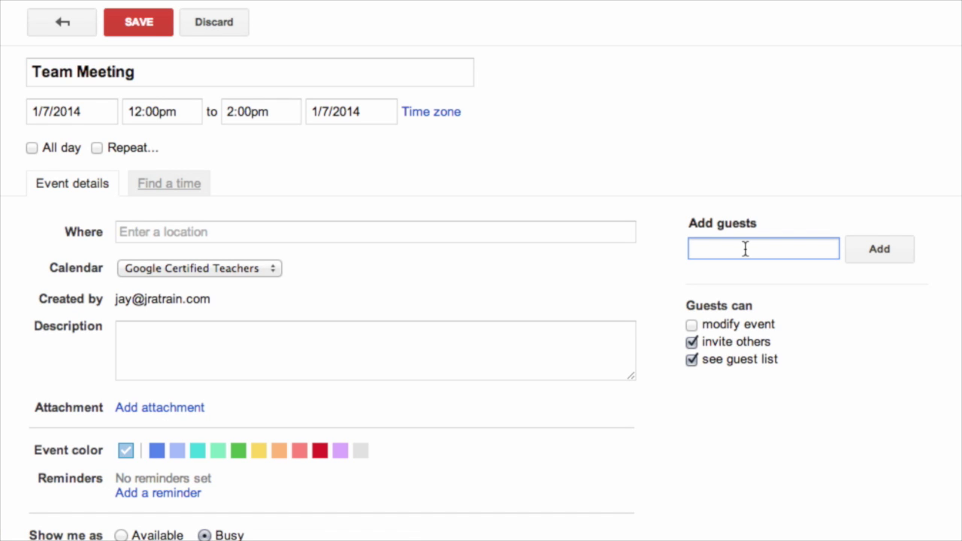
type("Mark")
key("Return")
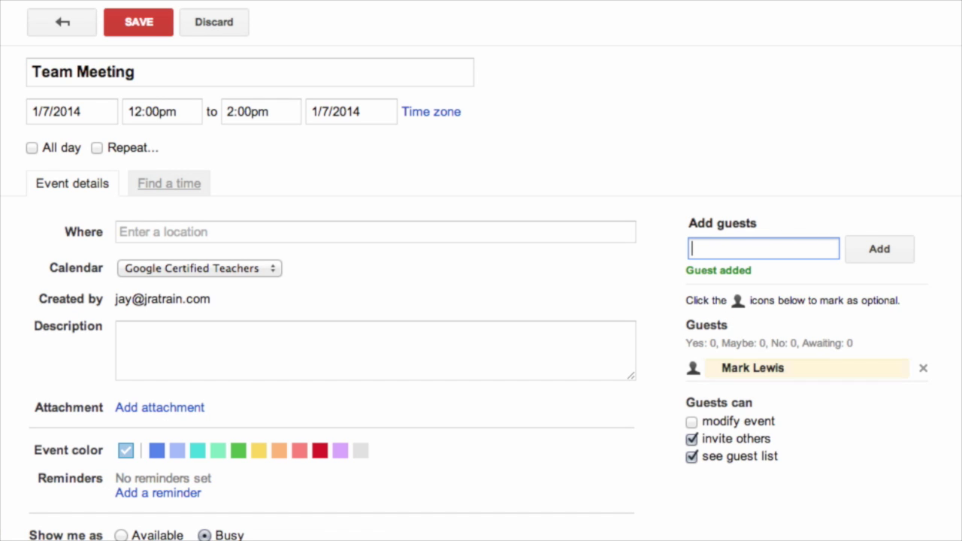
type("Jimm")
key("BackSpace")
key("Return")
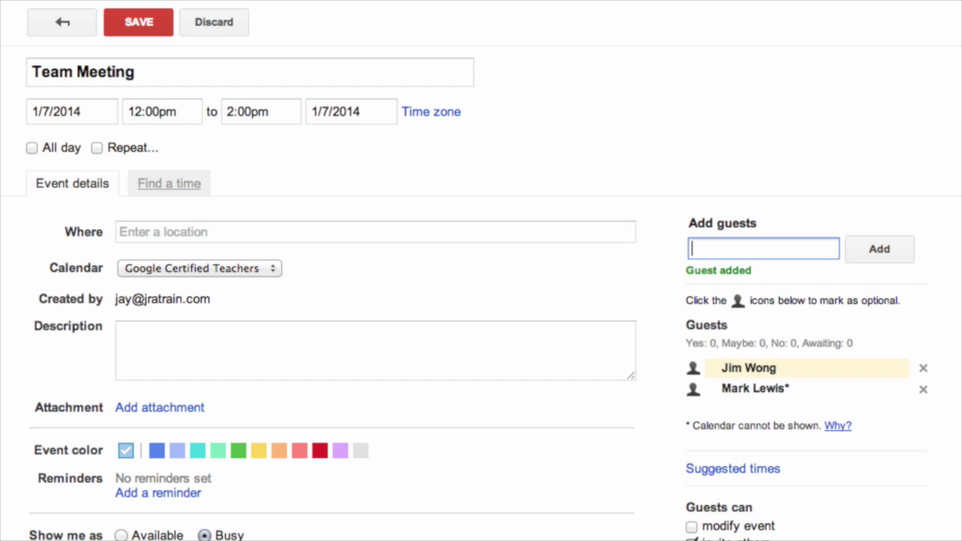
type("Jan")
key("BackSpace")
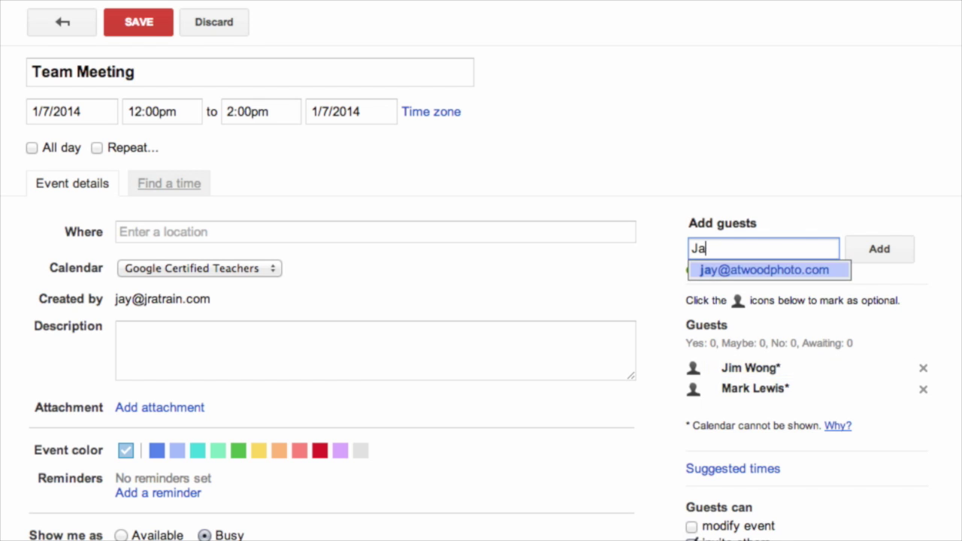
type("H308")
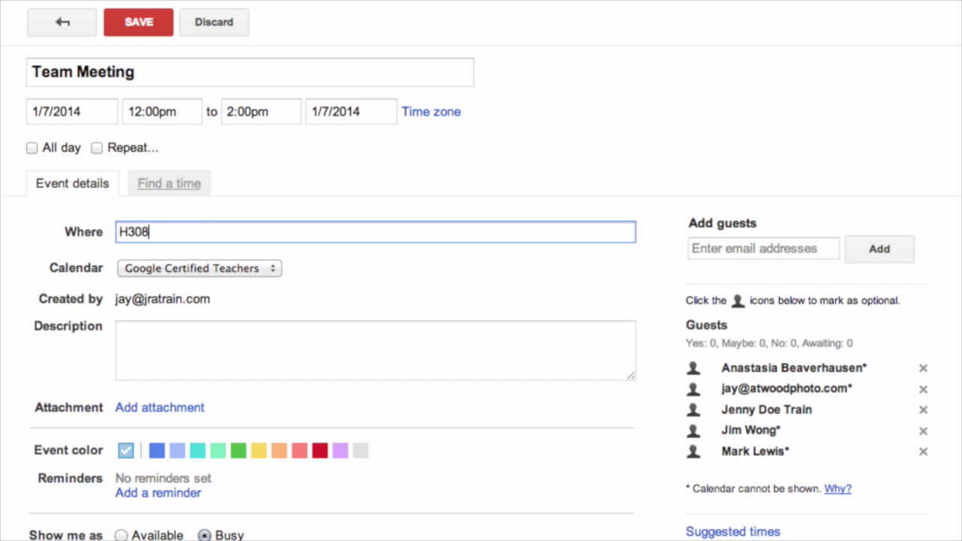
left_click(167, 331)
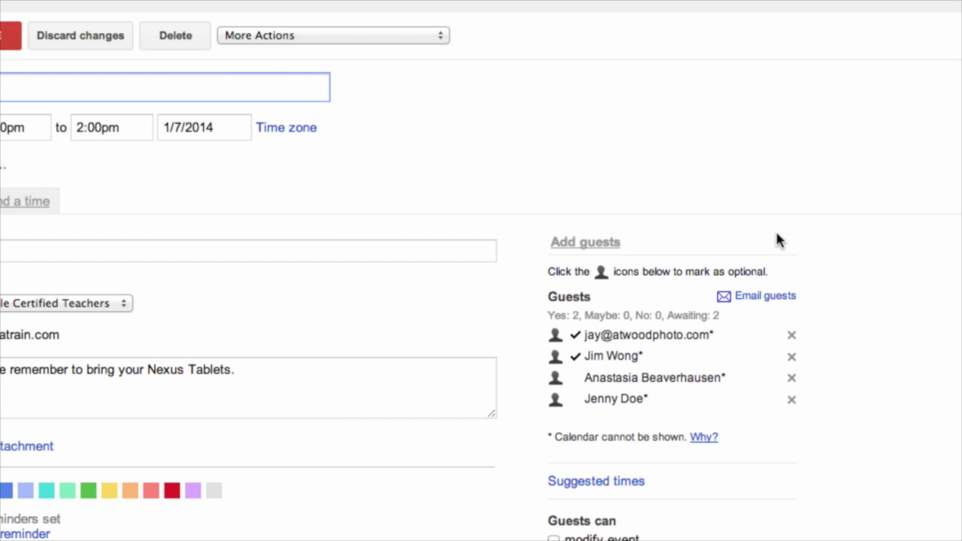
Email only the Team Meeting guests who haven't replied yet, encouraging them to attend
left_click(763, 301)
left_click(316, 154)
left_click(355, 340)
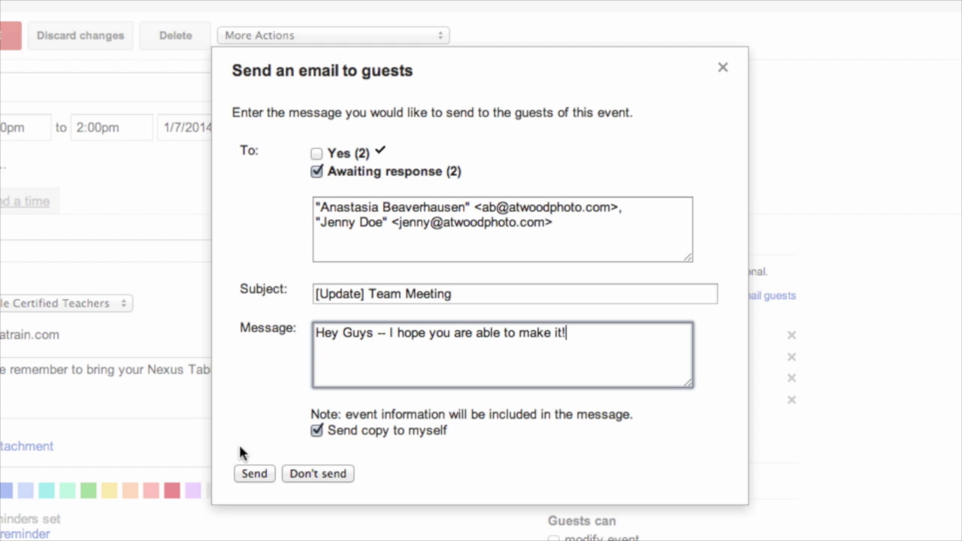
left_click(254, 474)
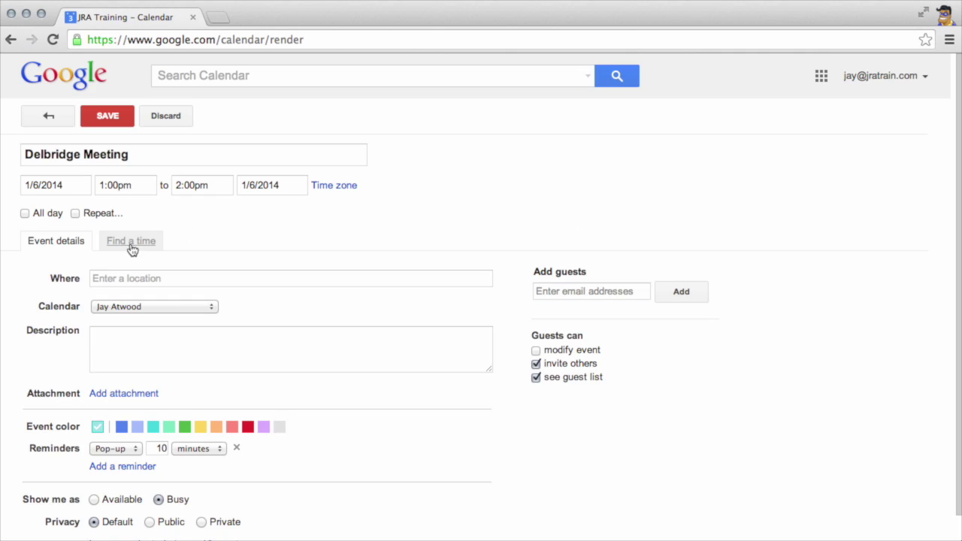
In Find a time, add a suggested contact and a typed e-mail address as Delbridge Meeting guests
left_click(129, 245)
left_click(767, 292)
type("jenn")
key("Return")
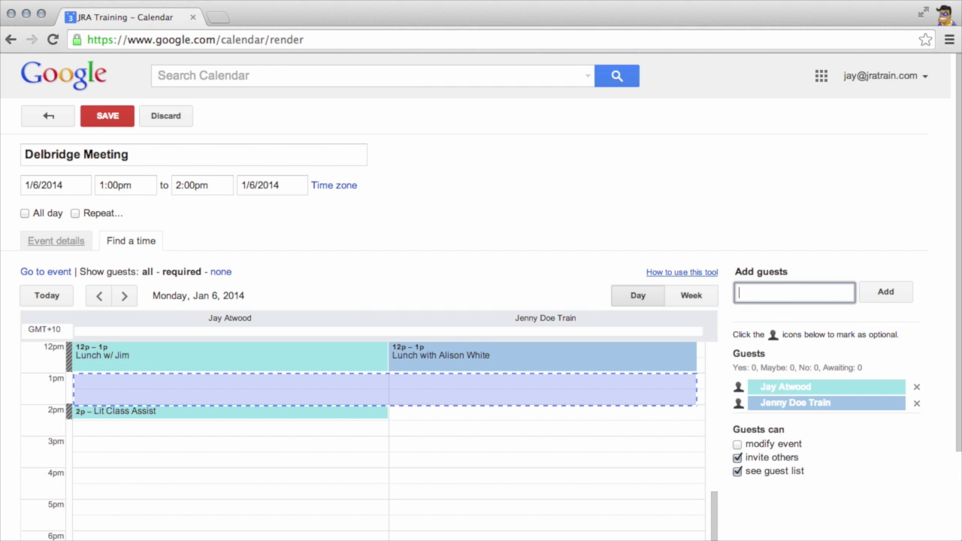
key("Return")
Move the Delbridge Meeting to Monday 11am–12pm, save it and send the guest invitations
scroll(499, 442, "up", 4)
left_click_drag(444, 527, 396, 450)
left_click(108, 117)
left_click(398, 324)
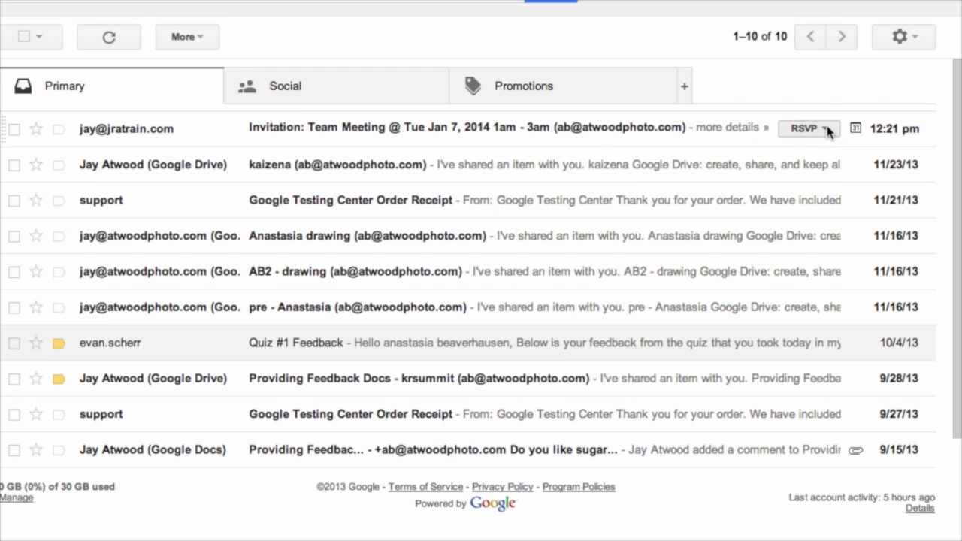
Answer Yes to the Team Meeting invitation in Gmail and open the invitation email
left_click(827, 130)
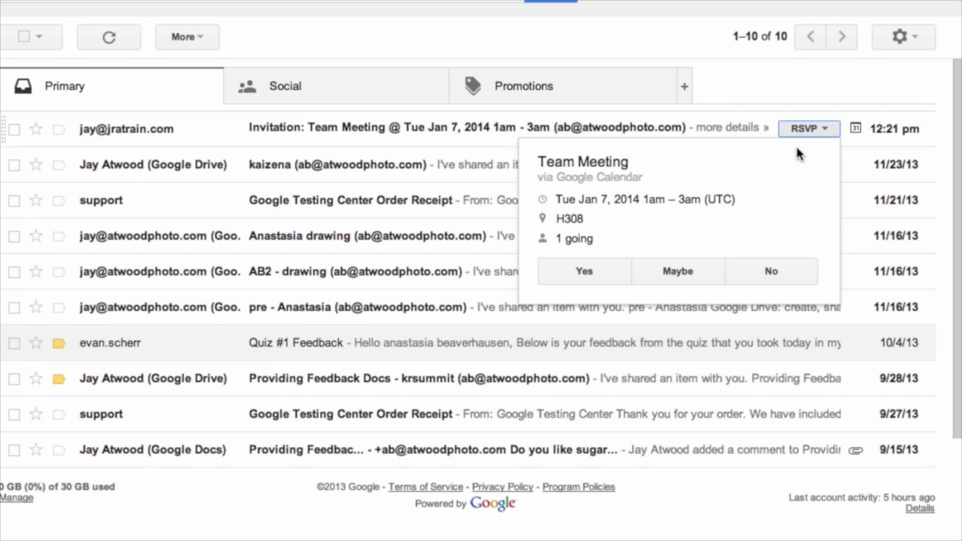
left_click(610, 272)
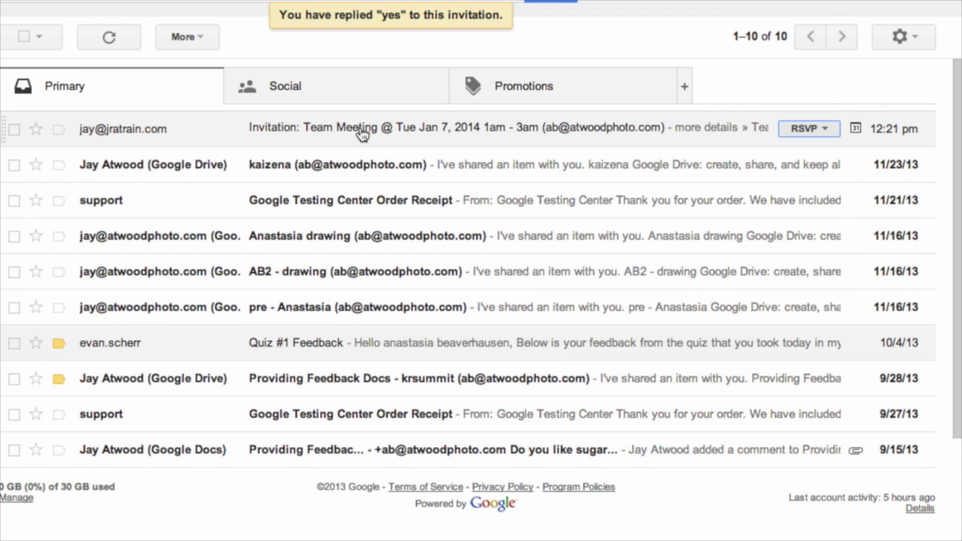
left_click(360, 133)
scroll(353, 268, "down", 5)
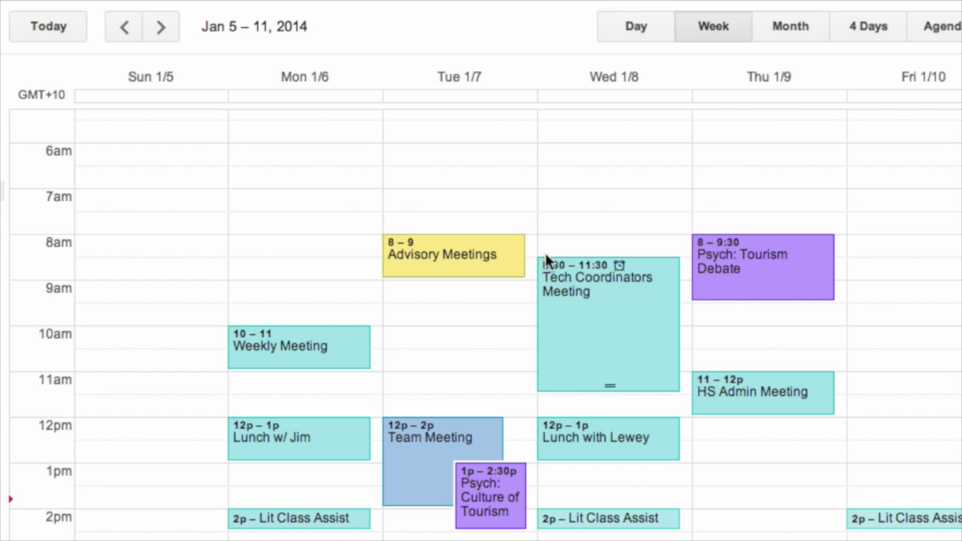
Create 30-minute Office Hours appointment slots on Tuesday from 9am to 12pm
left_click_drag(478, 283, 455, 408)
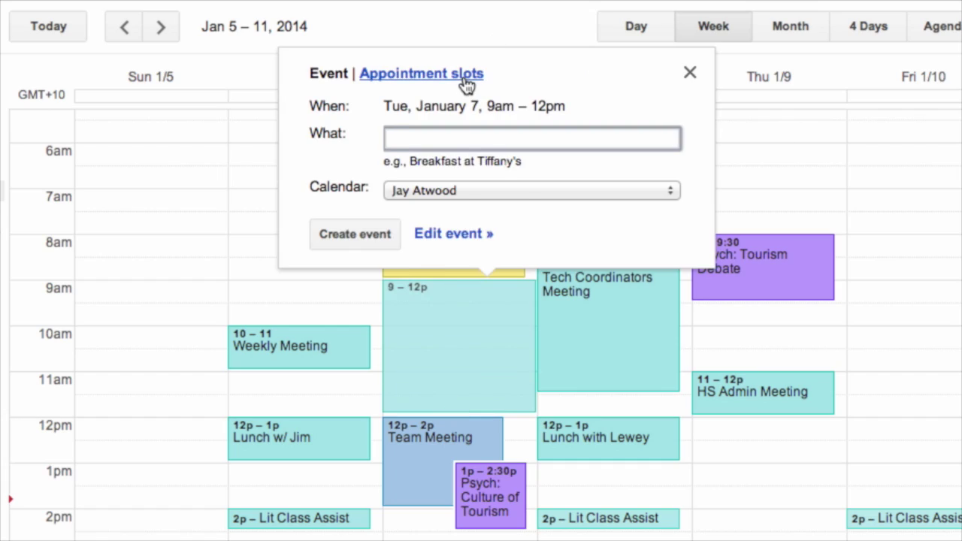
left_click(466, 74)
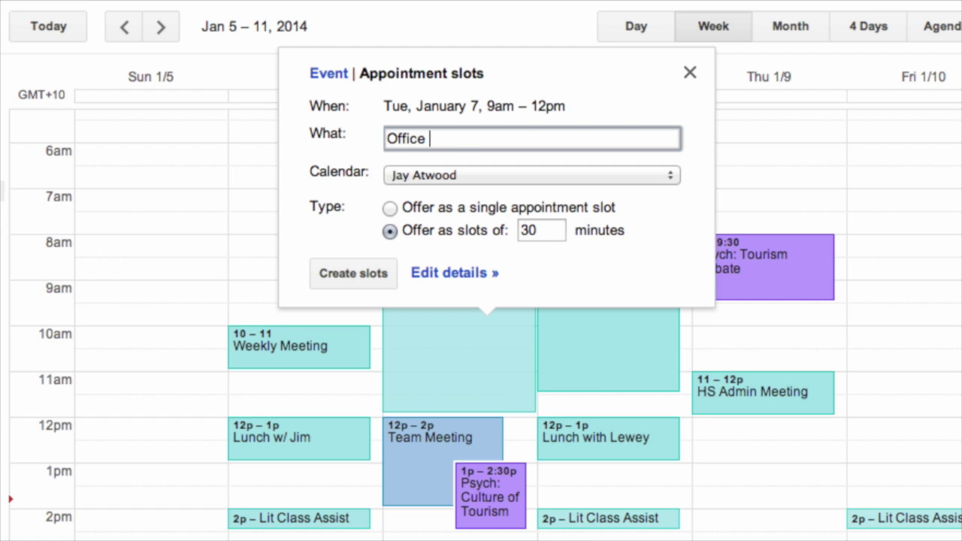
left_click(354, 275)
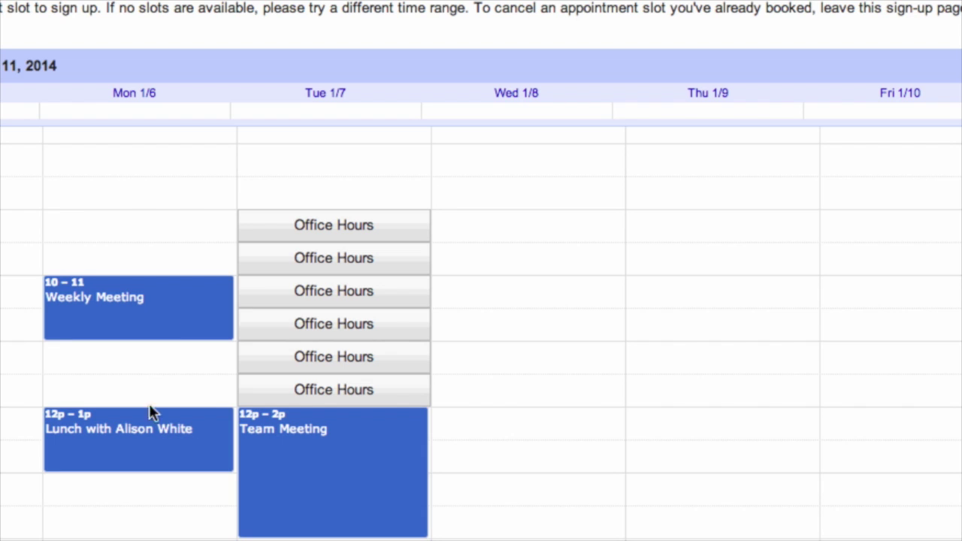
Book the 10:00 Office Hours slot with a title, the office location and a note asking for pointers
left_click(302, 295)
type("Meeting with Jennie about Video project")
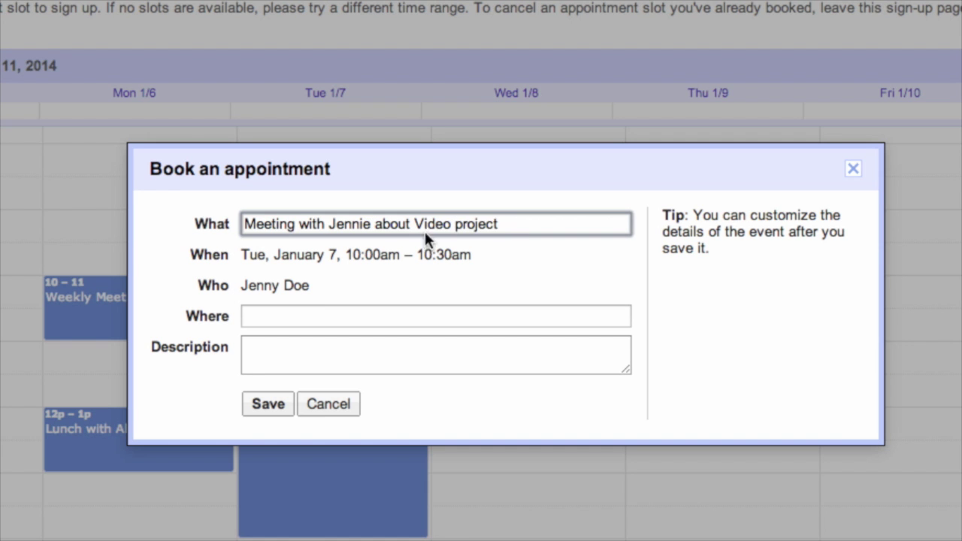
key("Tab")
type("Atwood's Office")
left_click(359, 354)
type("I just need some pointer")
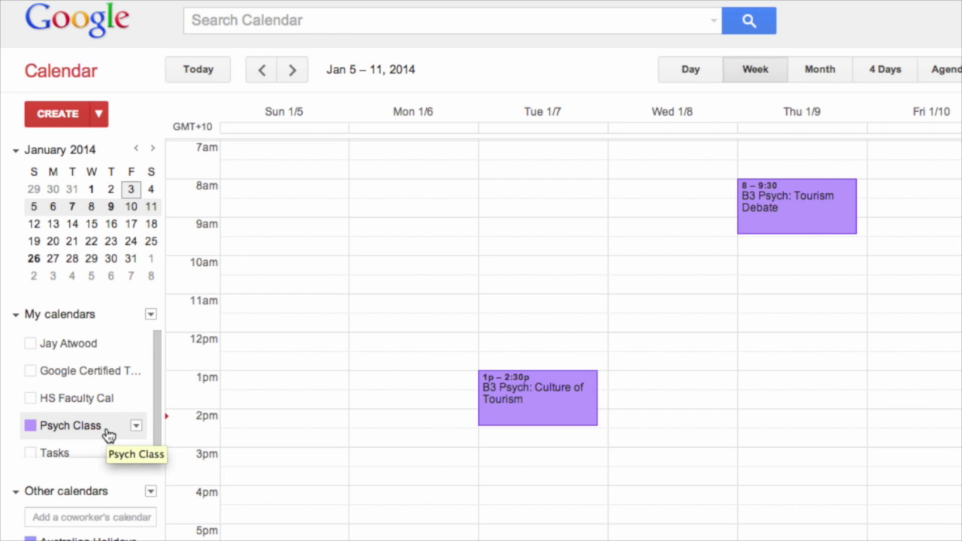
Edit the B3 Psych: Culture of Tourism event and set its location to the teacher's classroom
left_click(549, 409)
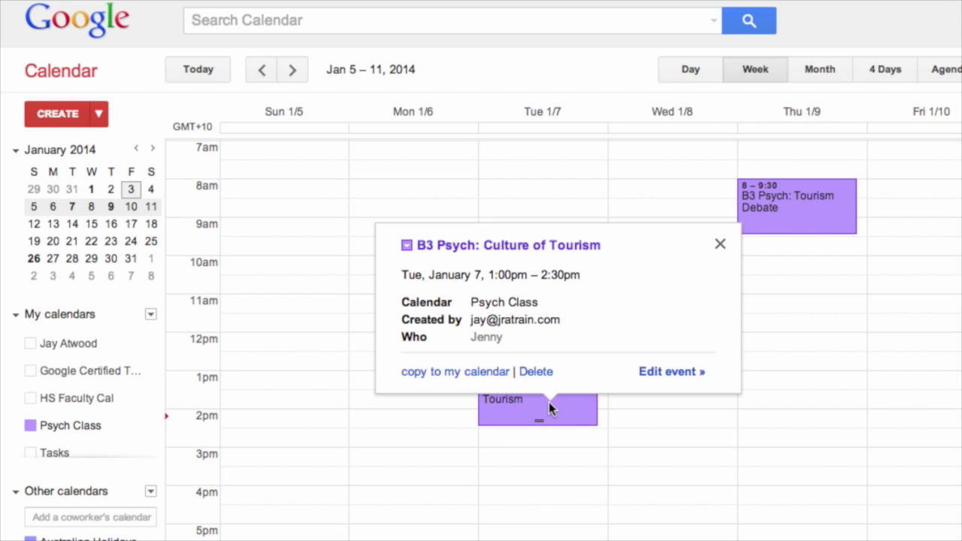
left_click(549, 402)
left_click(206, 267)
type("Atwood's Class")
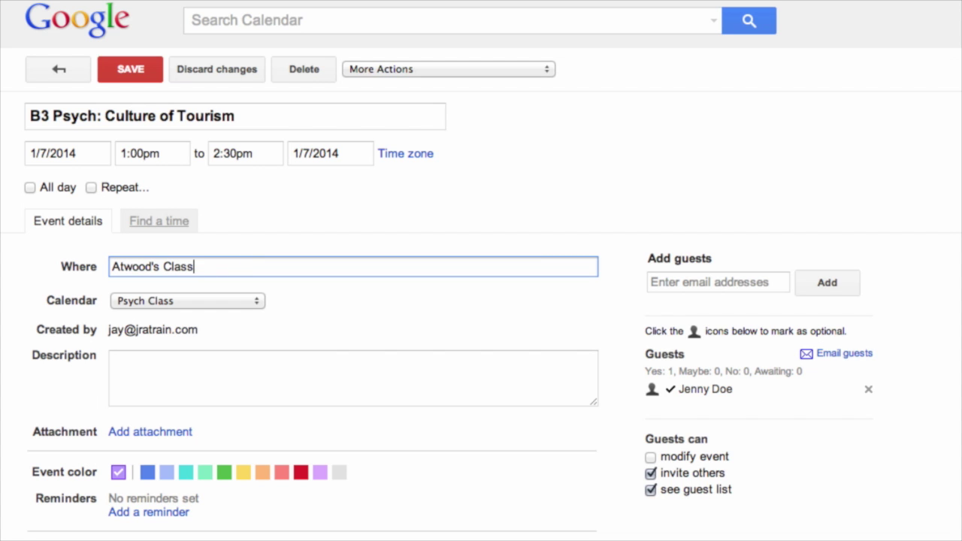
type("room")
Attach Psych Reading.pdf and Tourism Debate Template from the Drive Psych Resources folder
left_click(157, 432)
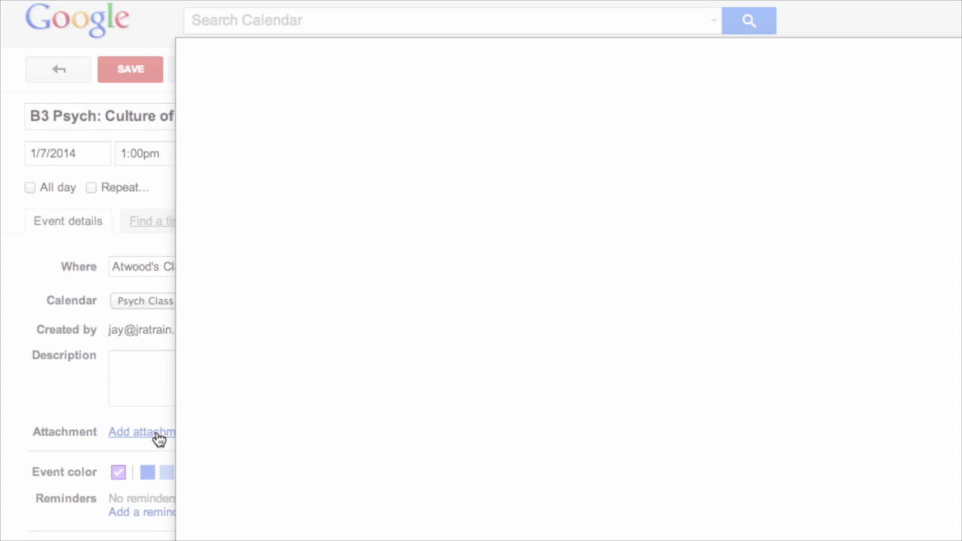
double_click(455, 193)
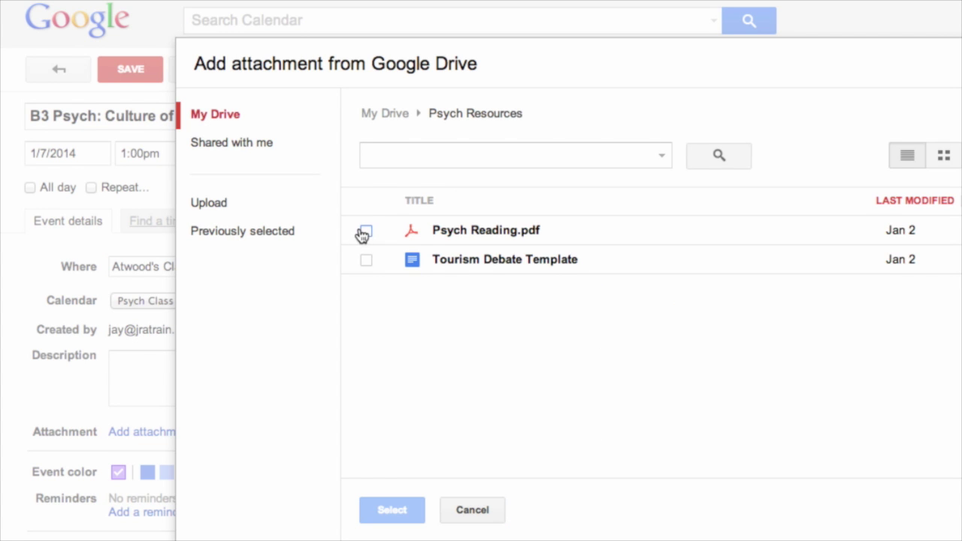
left_click(367, 231)
left_click(385, 510)
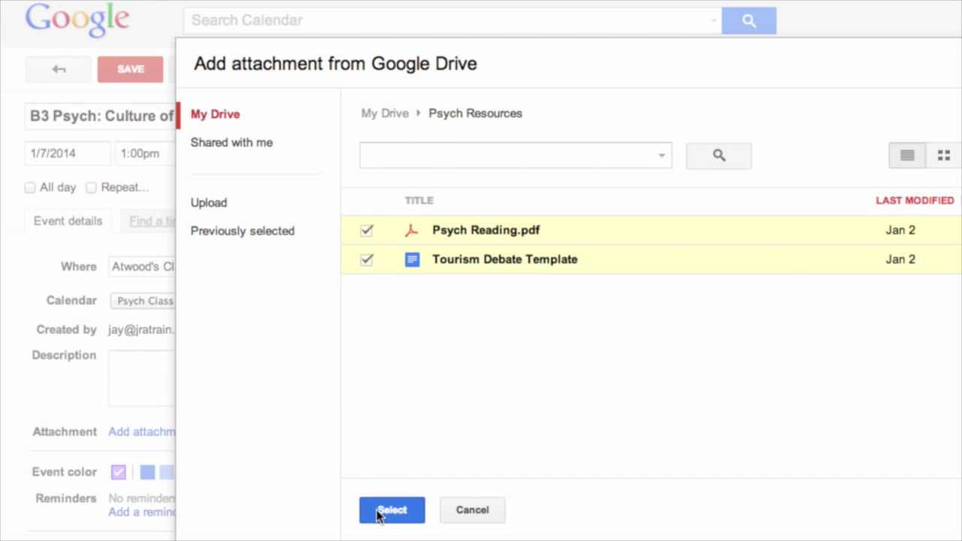
left_click(230, 380)
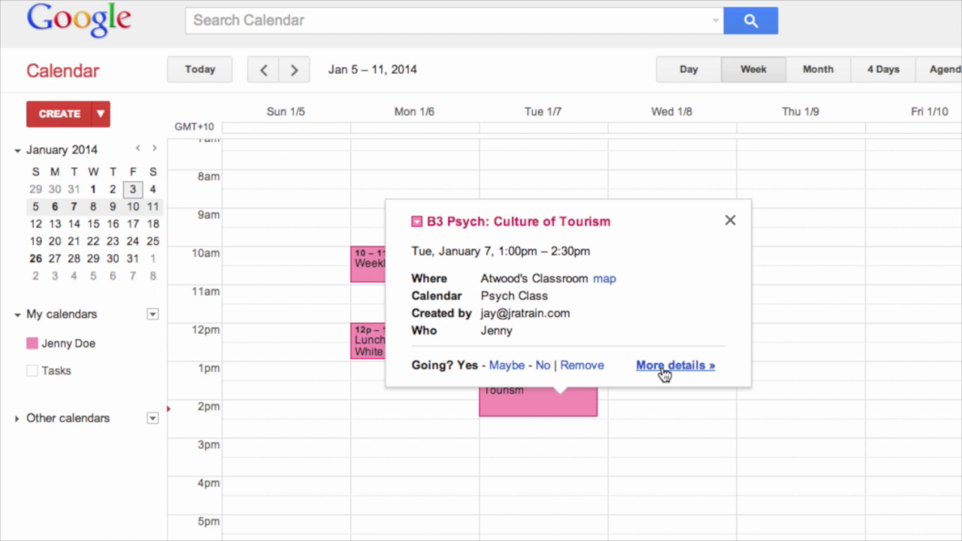
left_click(661, 367)
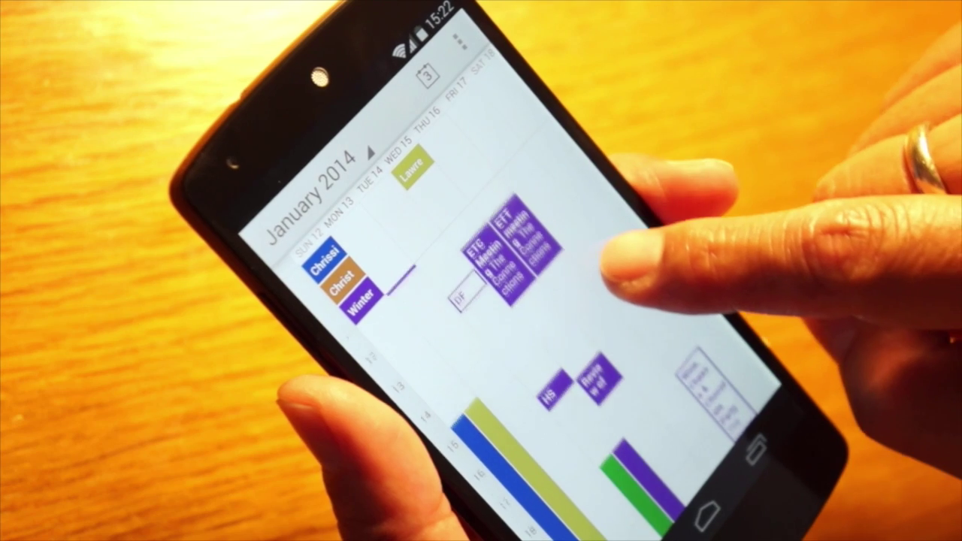
left_click_drag(557, 184, 695, 369)
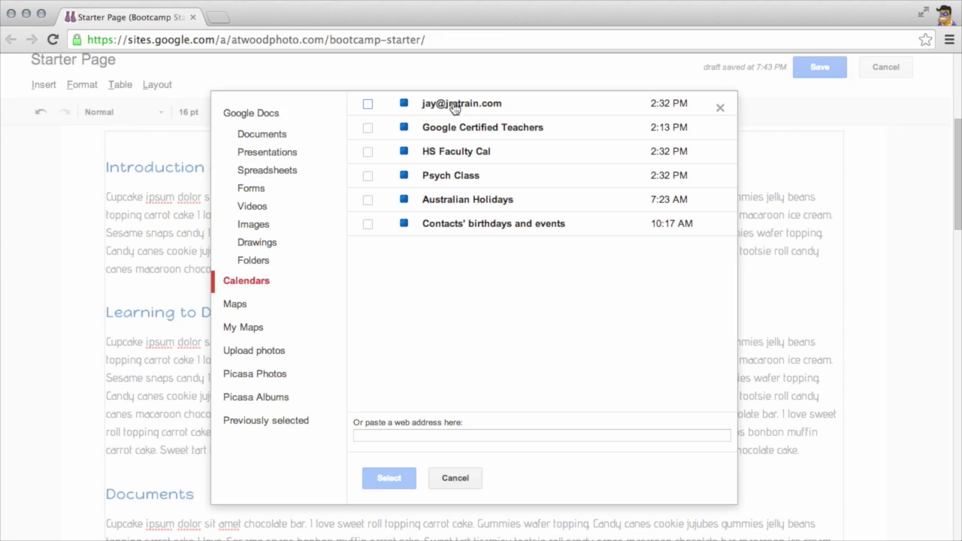
left_click(457, 103)
Confirm the Psych Class calendar embed and scroll through the Starter Page to check it
left_click(395, 471)
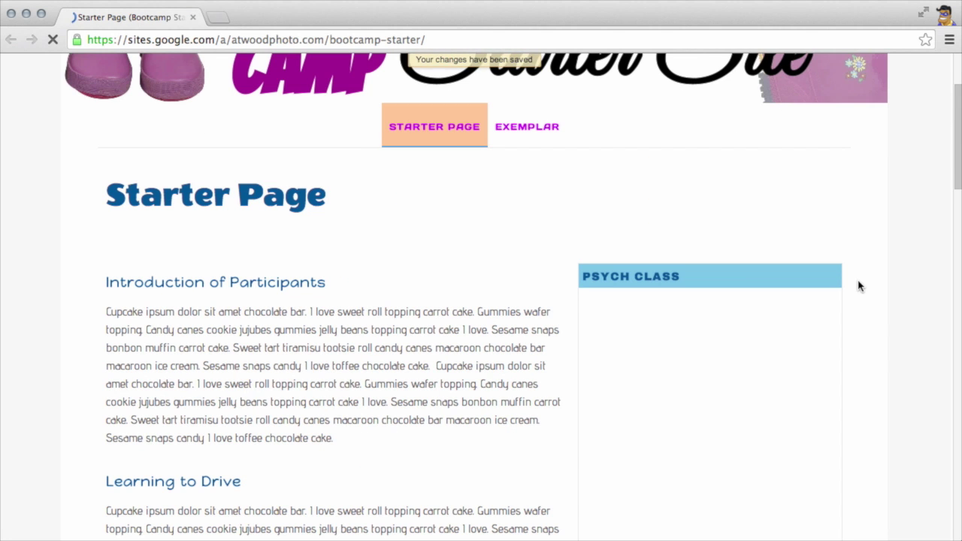
scroll(890, 351, "down", 5)
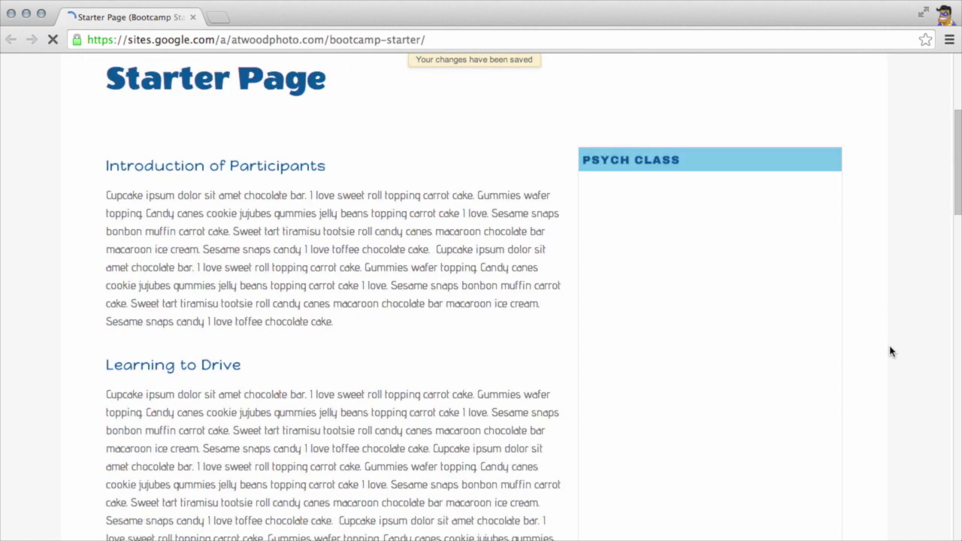
scroll(891, 351, "up", 2)
scroll(891, 351, "down", 2)
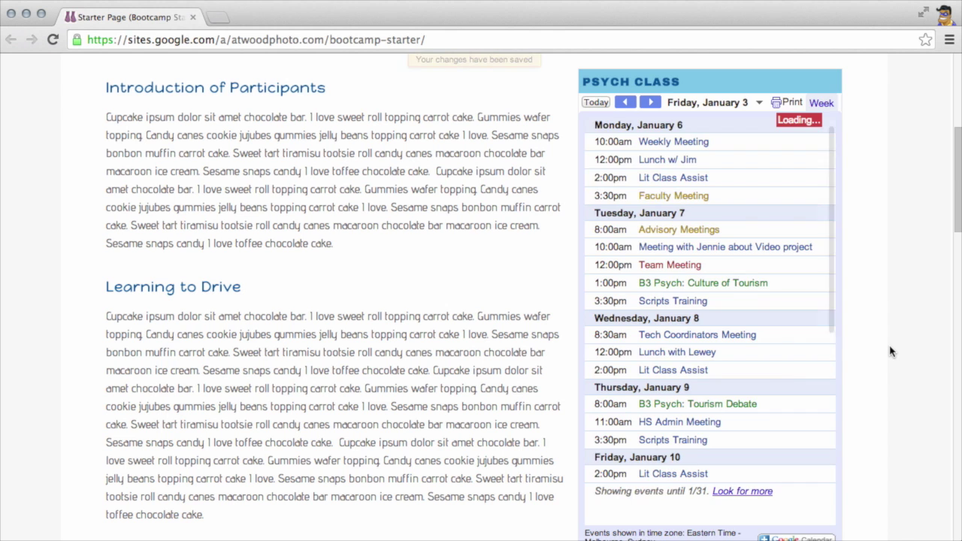